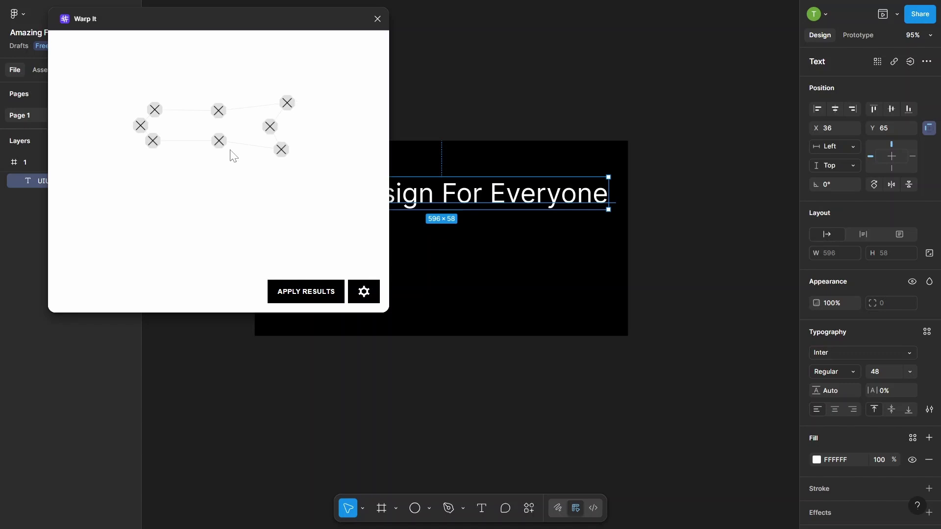
- Apply the Warp It result, turning 'UIUX Design For Everyone' into a 626.2×124.72 warped vector
click(294, 293)
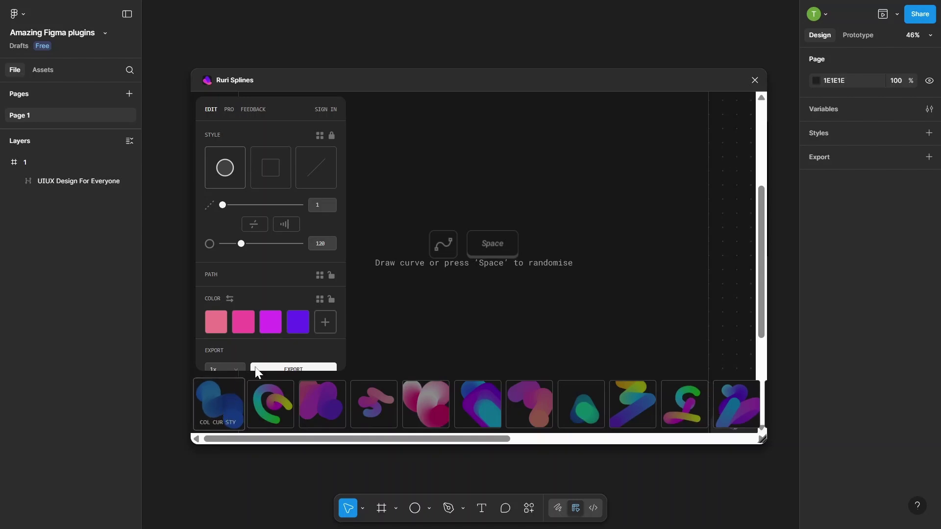
- Load the blue Ruri Splines preset and thin the tube to thickness 67 with step spacing 1
click(215, 406)
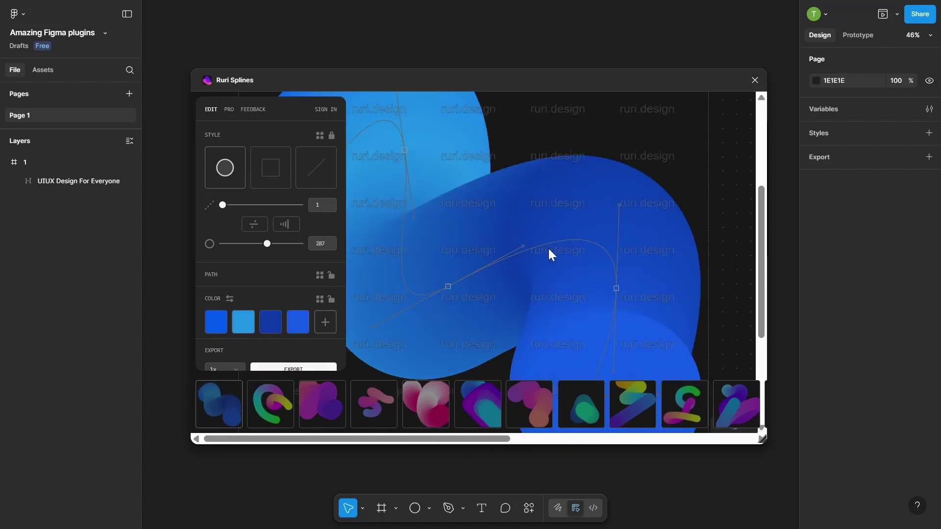
scroll(548, 249, down, 2)
scroll(590, 263, up, 2)
drag(262, 243, 248, 244)
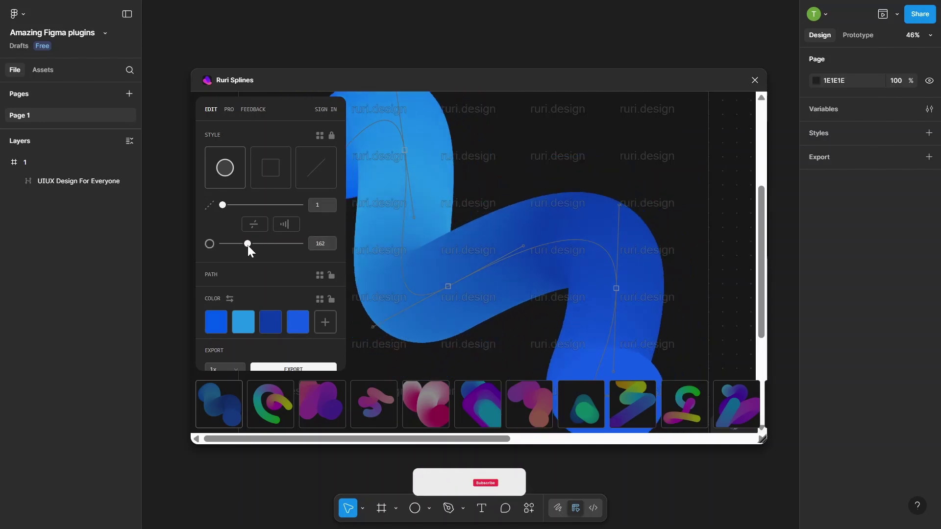
mouse_move(225, 207)
mouse_down()
mouse_move(250, 208)
mouse_move(216, 210)
mouse_up()
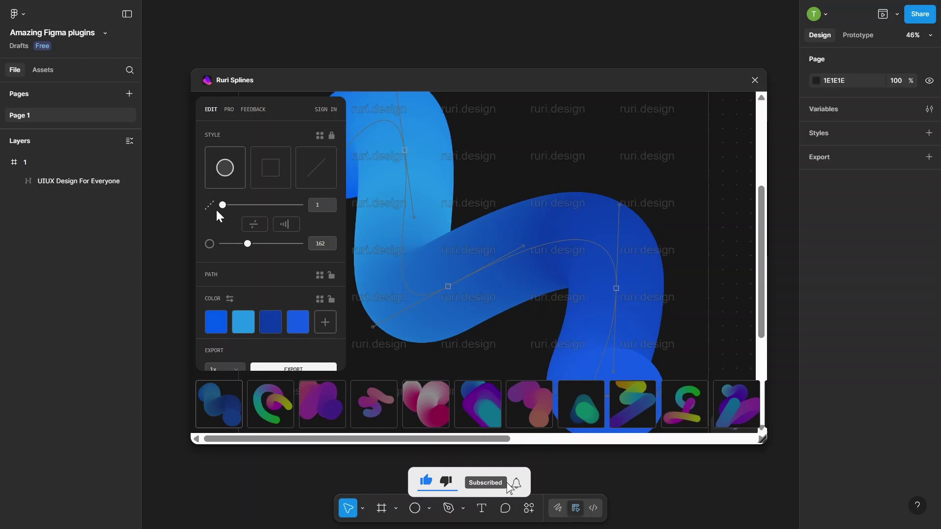
drag(256, 245, 233, 247)
- Swap to the red-to-blue spline preset, spread it into circles, then pick the pink-and-white preset
click(274, 399)
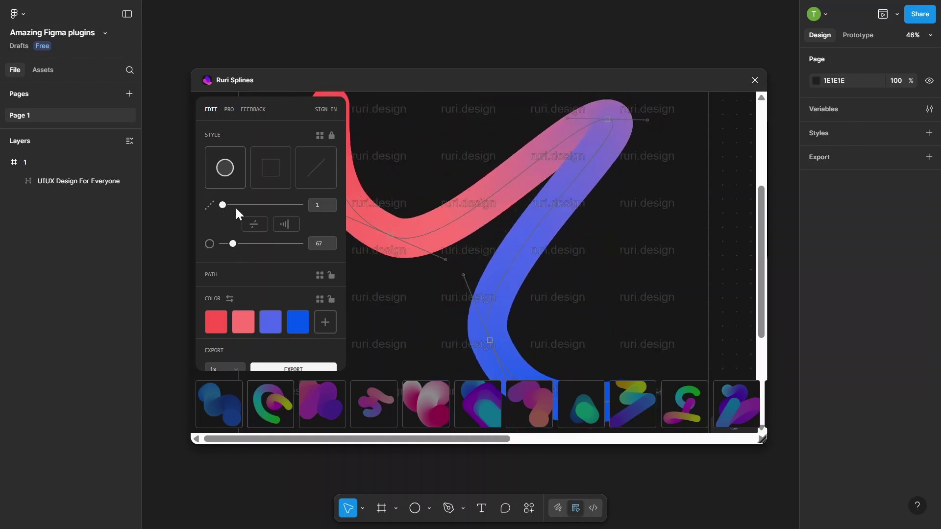
drag(236, 207, 218, 213)
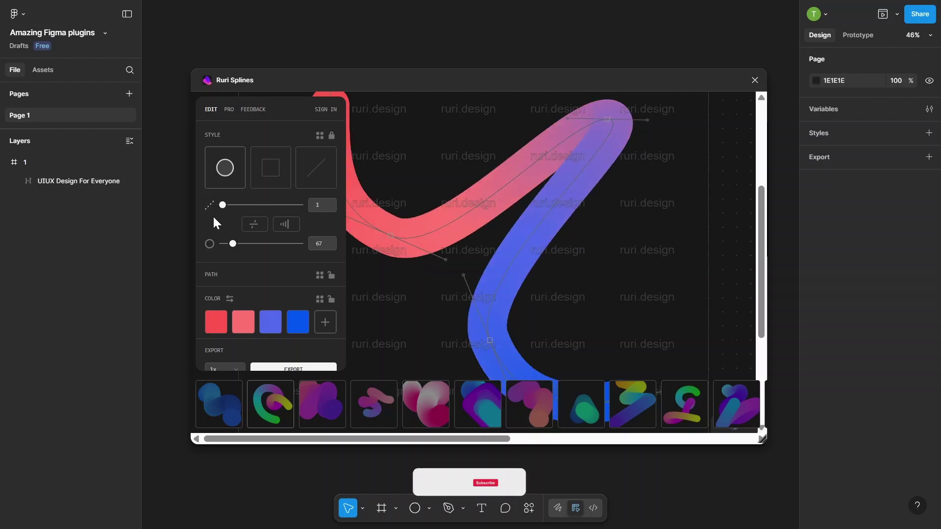
click(423, 405)
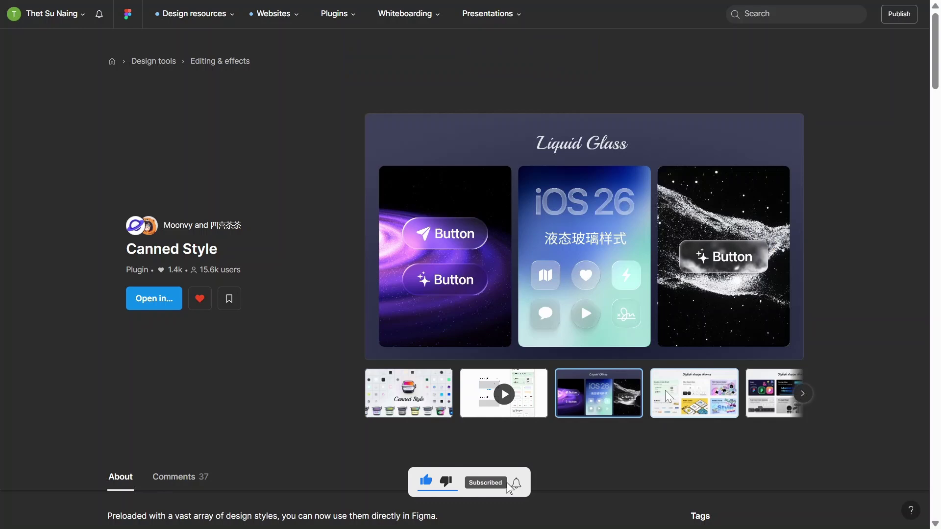
- Browse the Canned Style plugin's preview and cover images
click(668, 396)
click(401, 405)
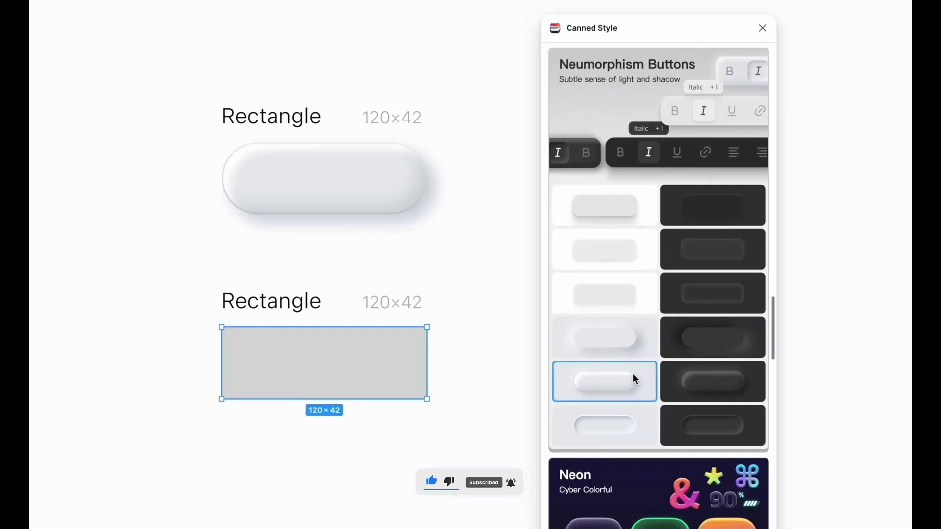
scroll(632, 378, down, 5)
- Try Neon, Framer Blue and blue glossy pill styles on the rectangle, then blue gradient on Hello
click(617, 238)
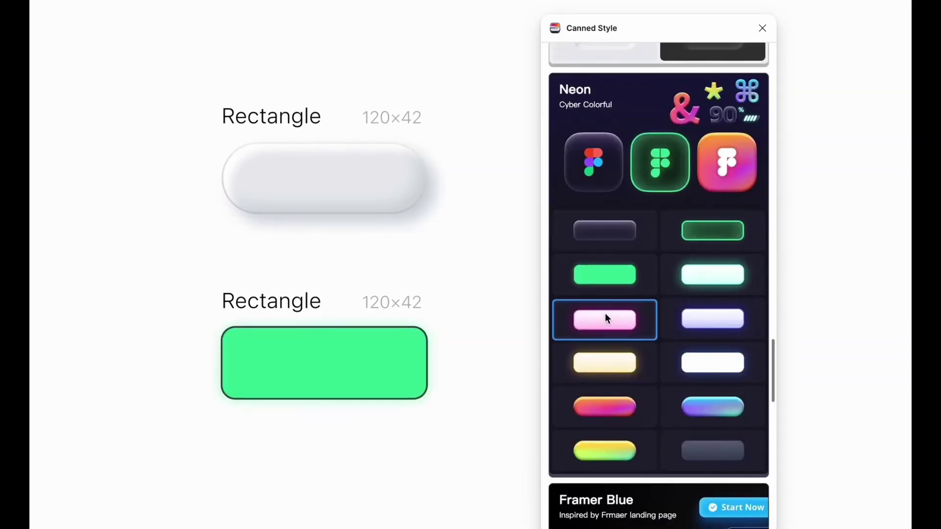
scroll(695, 412, down, 8)
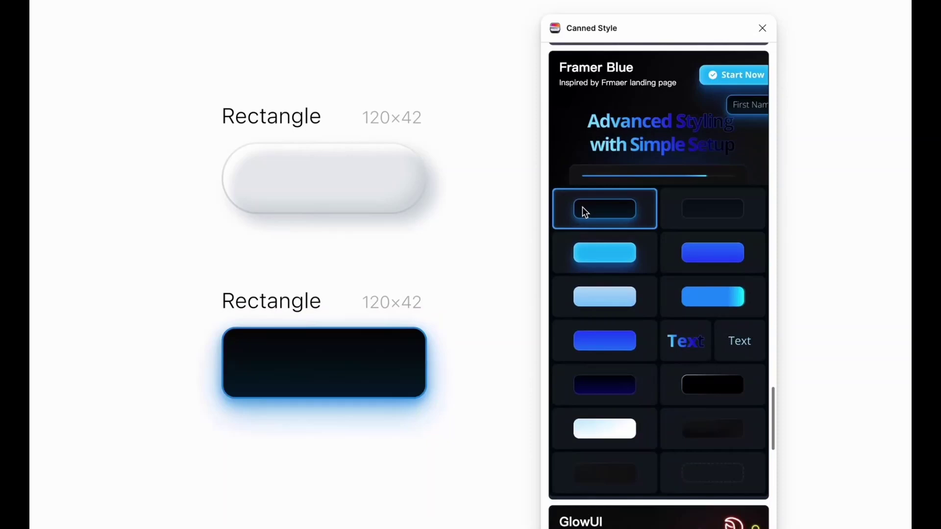
click(596, 251)
scroll(617, 367, down, 8)
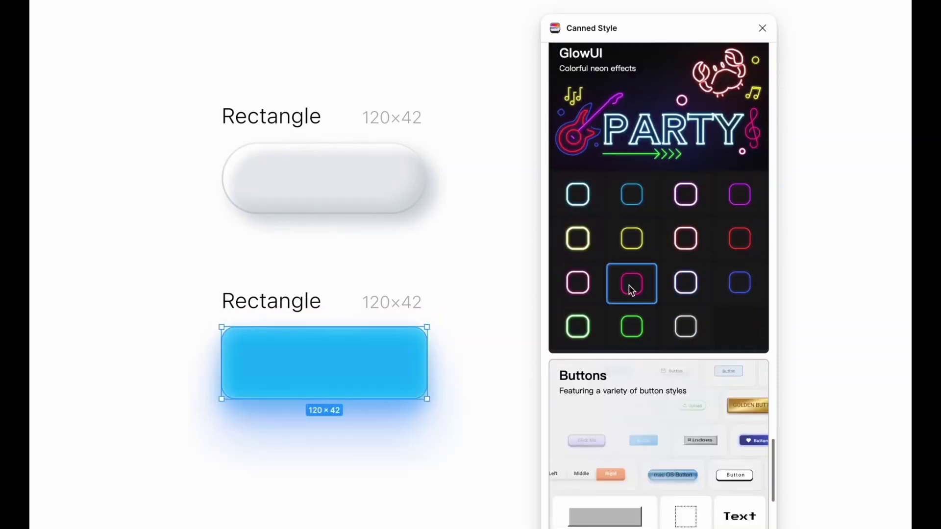
scroll(648, 326, down, 4)
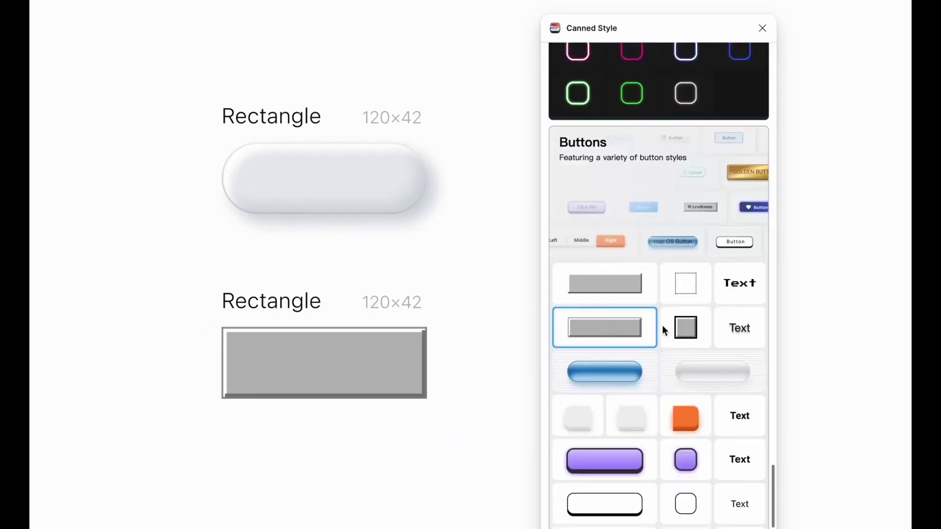
click(618, 377)
scroll(613, 353, down, 3)
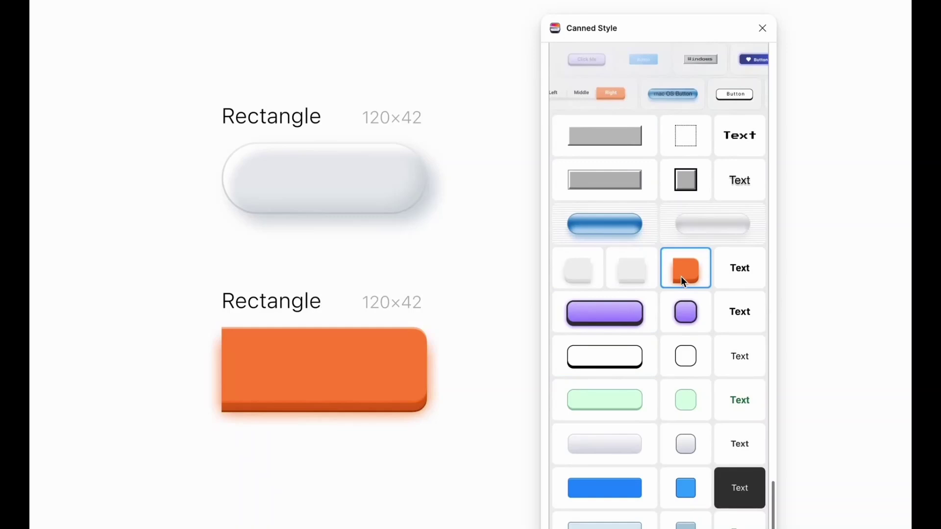
scroll(616, 380, down, 4)
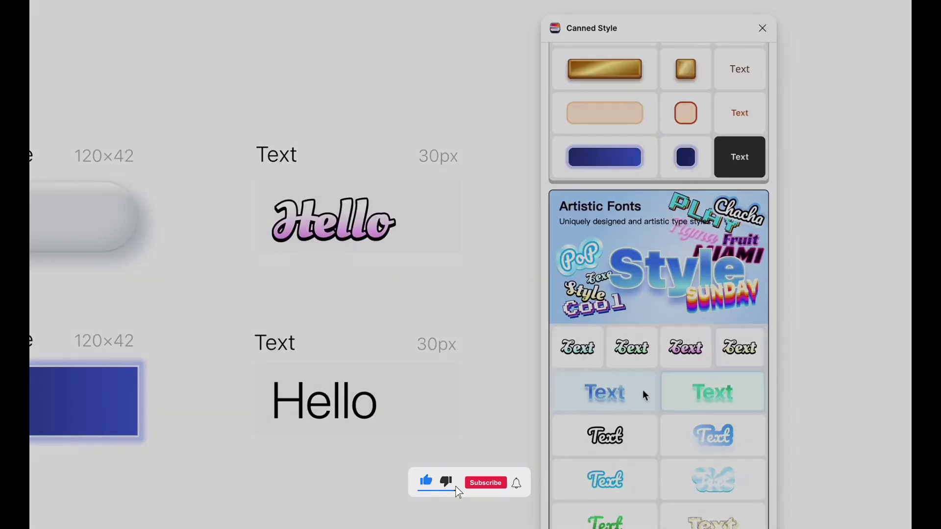
click(645, 394)
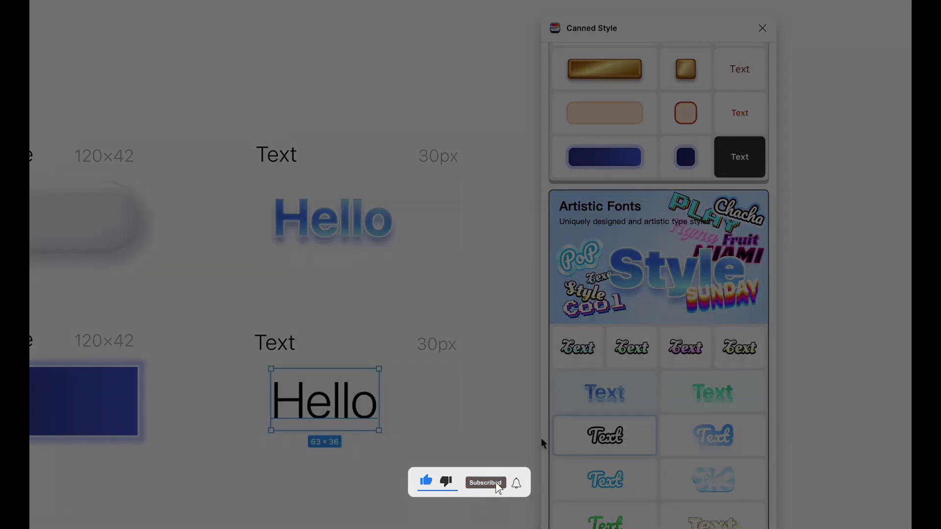
scroll(603, 443, down, 2)
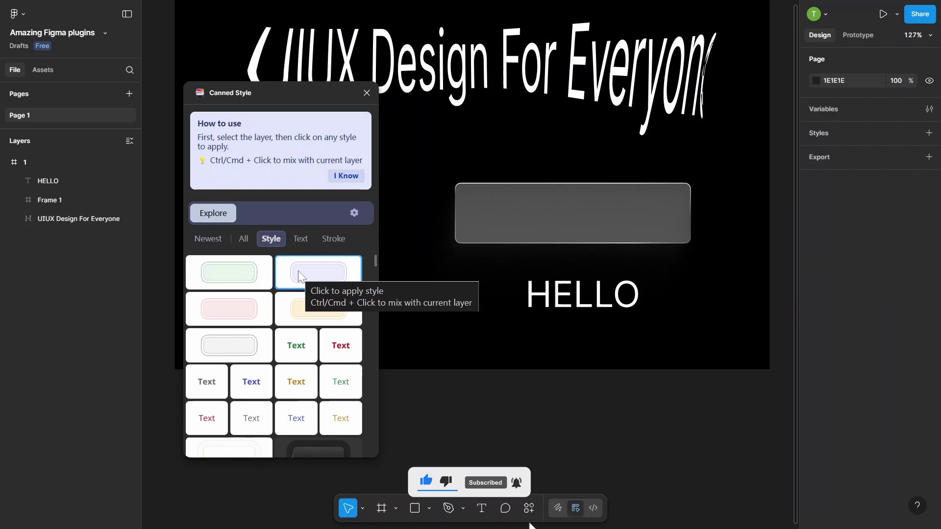
- Select Frame 1 and try dark and white Canned Style button styles on it
scroll(317, 317, down, 2)
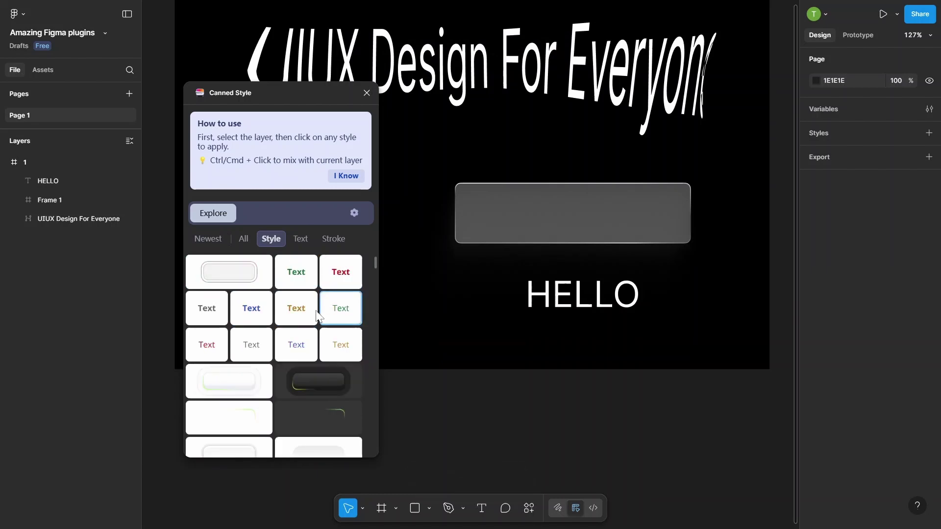
scroll(275, 341, down, 2)
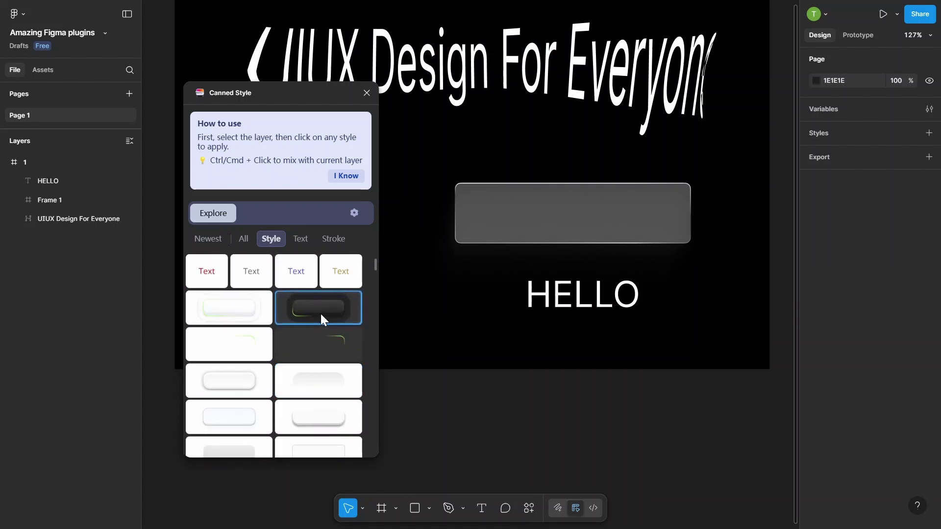
click(487, 208)
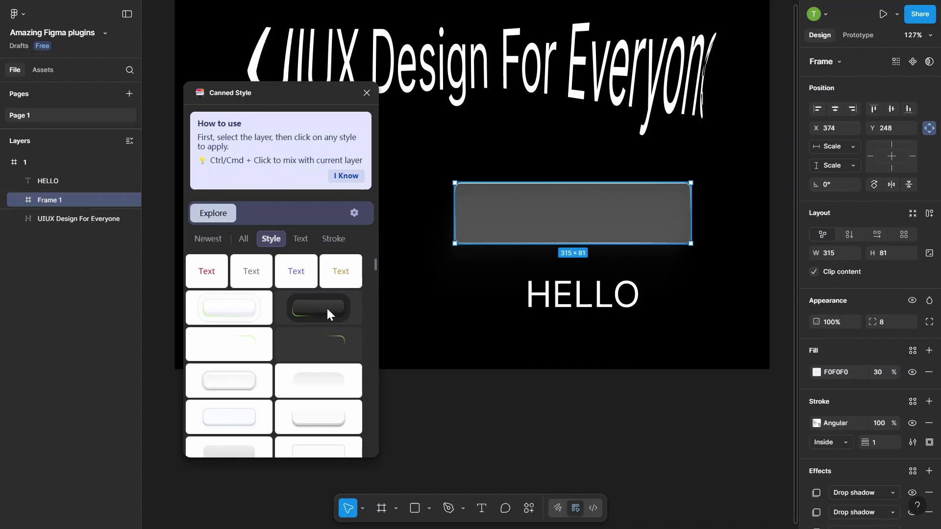
click(327, 307)
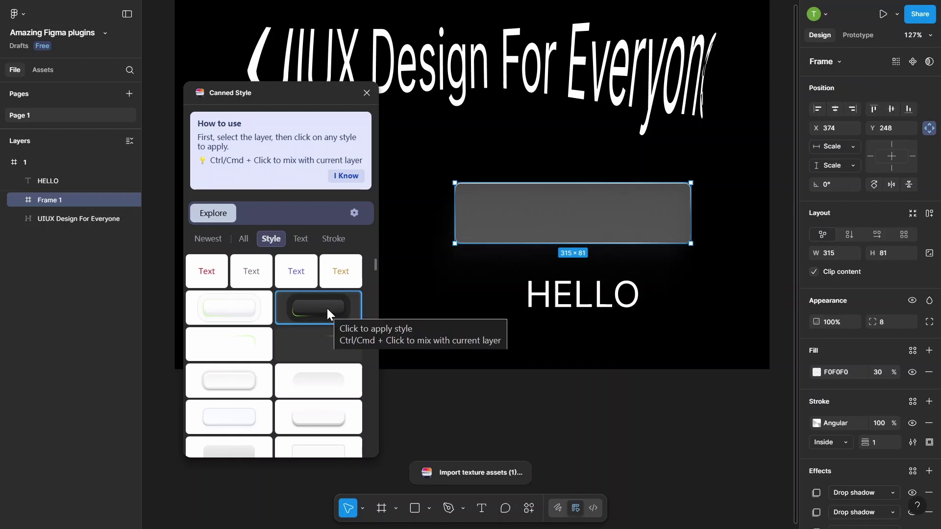
click(248, 321)
scroll(294, 333, down, 2)
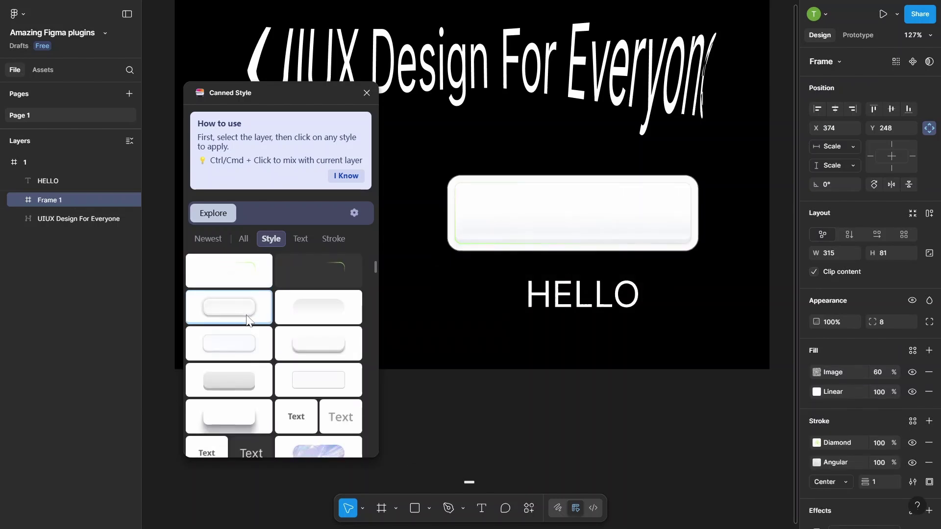
click(335, 345)
- Try holographic and pink pills, settle on the iridescent pill, then show text styles for HELLO
scroll(330, 343, down, 4)
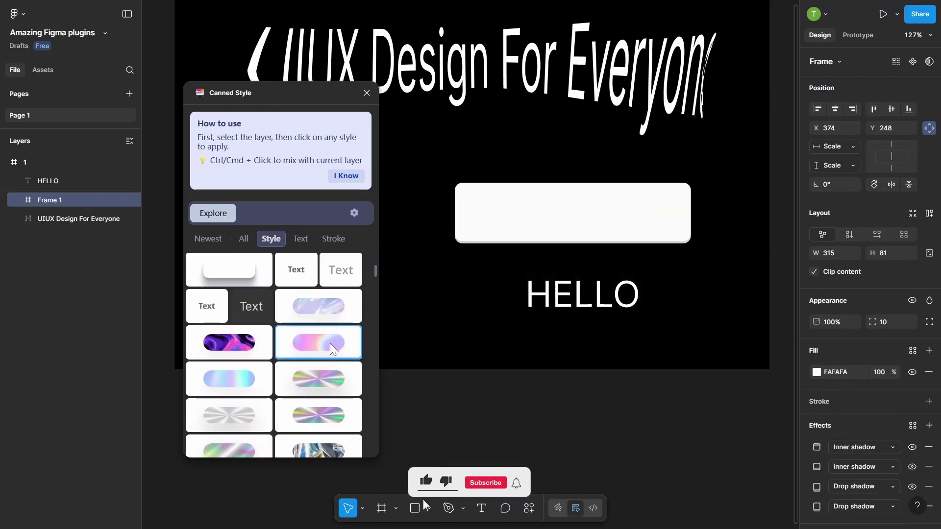
click(325, 308)
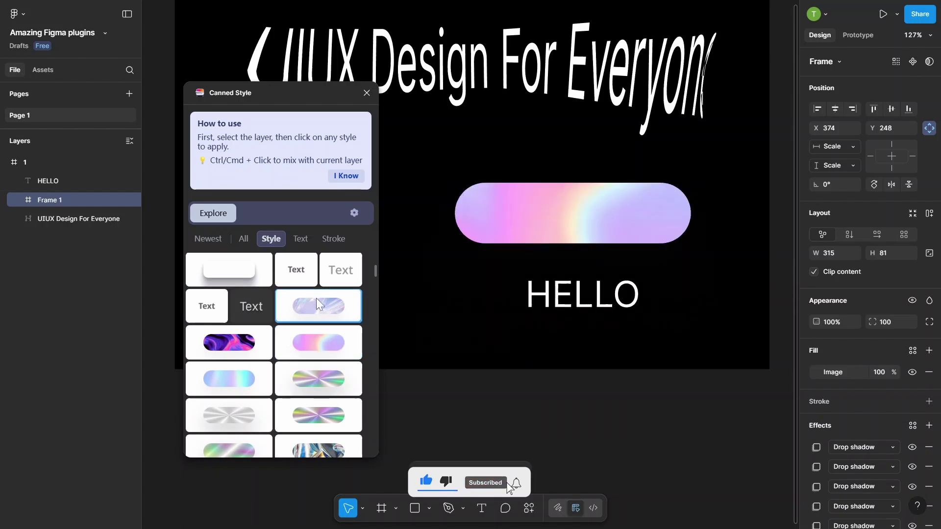
click(313, 343)
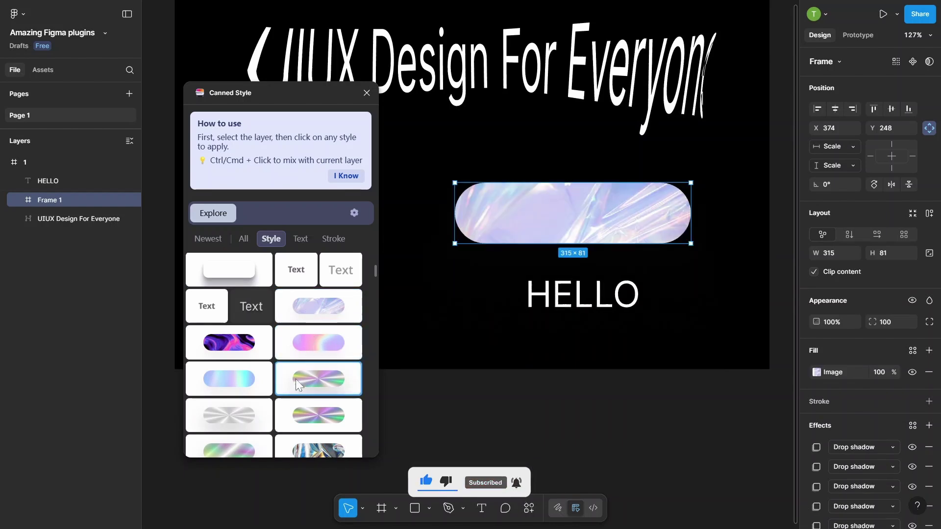
click(247, 381)
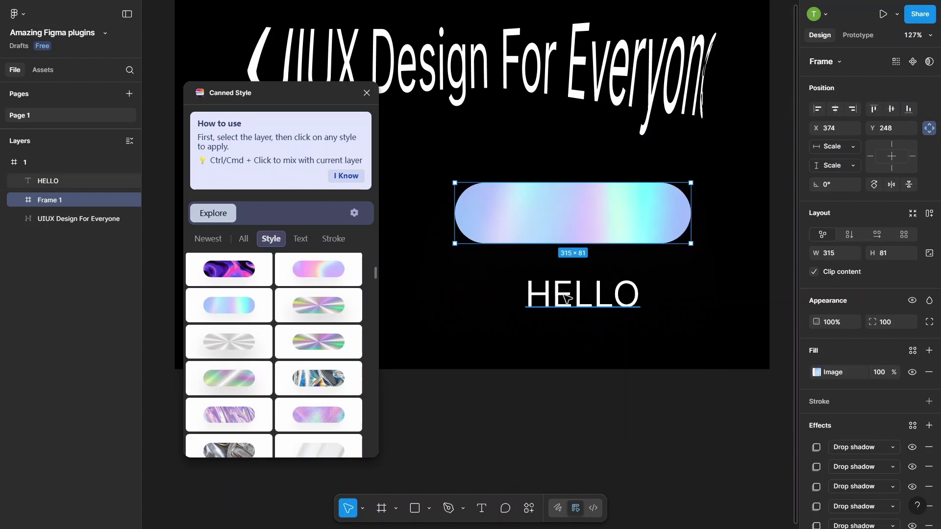
key(shift+Tab)
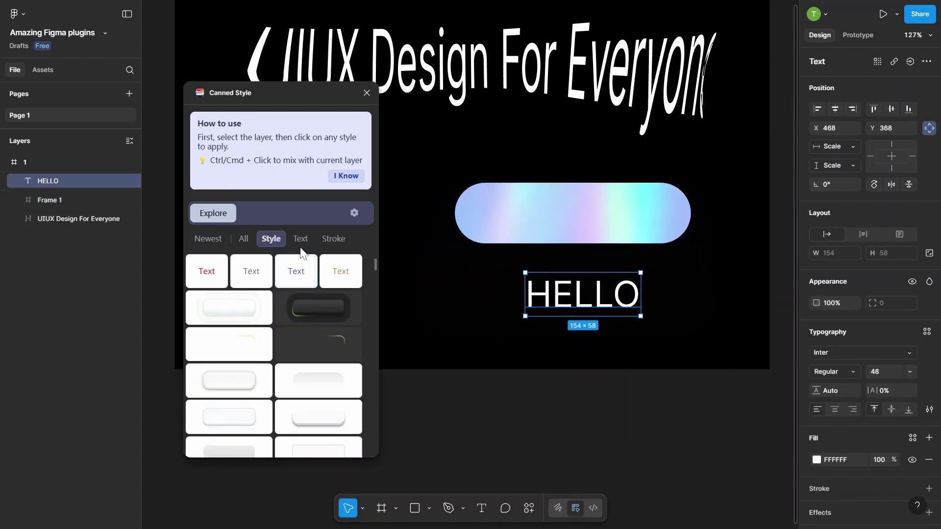
click(301, 245)
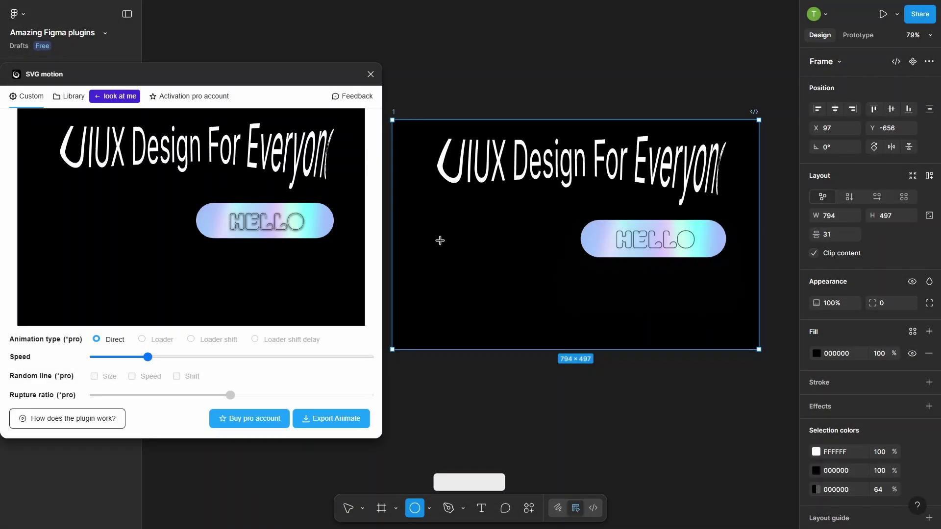
- Draw a 176×176 circle with a 2px blue 5062FF outline
drag(438, 235, 519, 315)
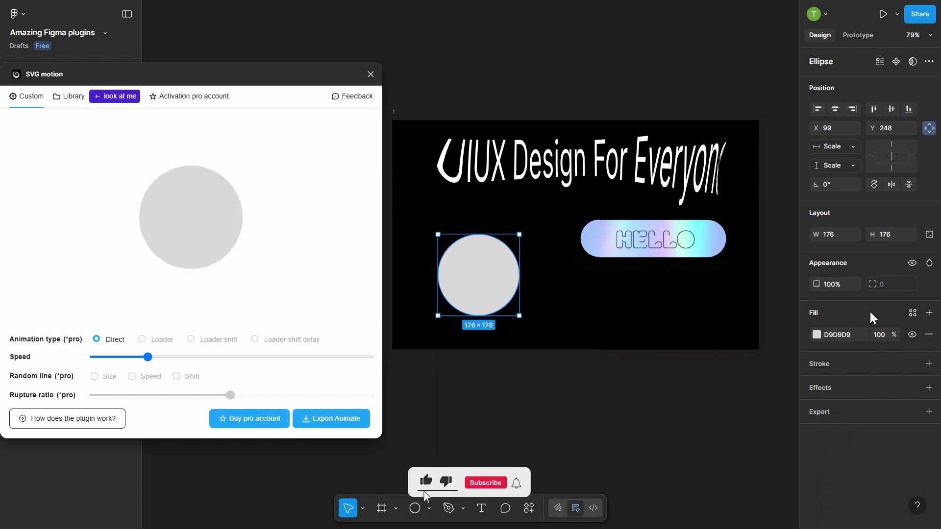
click(850, 363)
click(748, 405)
click(752, 271)
click(901, 367)
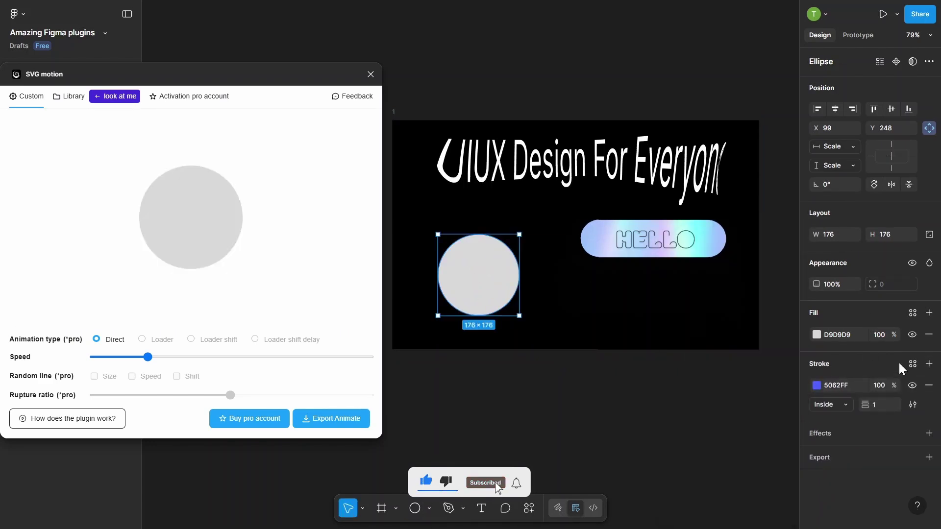
drag(866, 404, 873, 404)
- Squash the circle into an ellipse, duplicate-rotate it into flower petals, and move the flower up-right
key(Escape)
key(Escape)
click(470, 267)
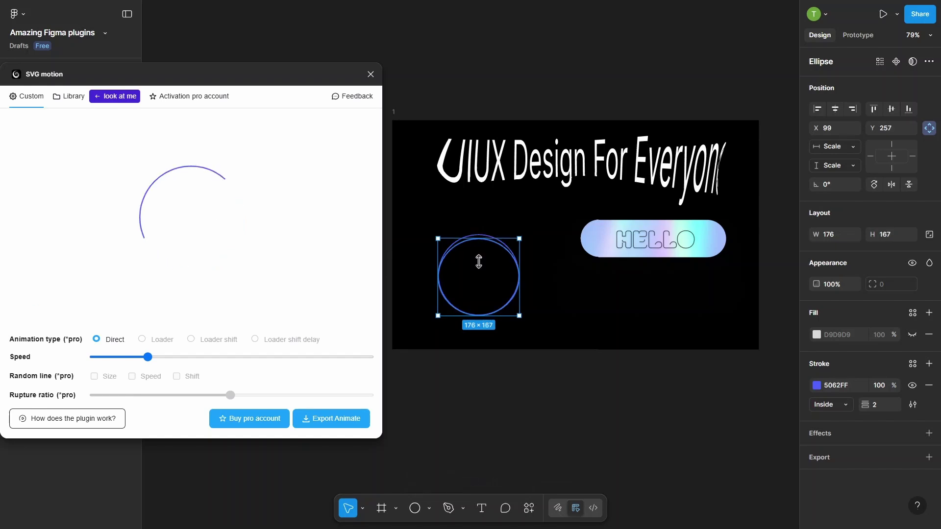
drag(479, 262, 500, 314)
scroll(478, 282, up, 3)
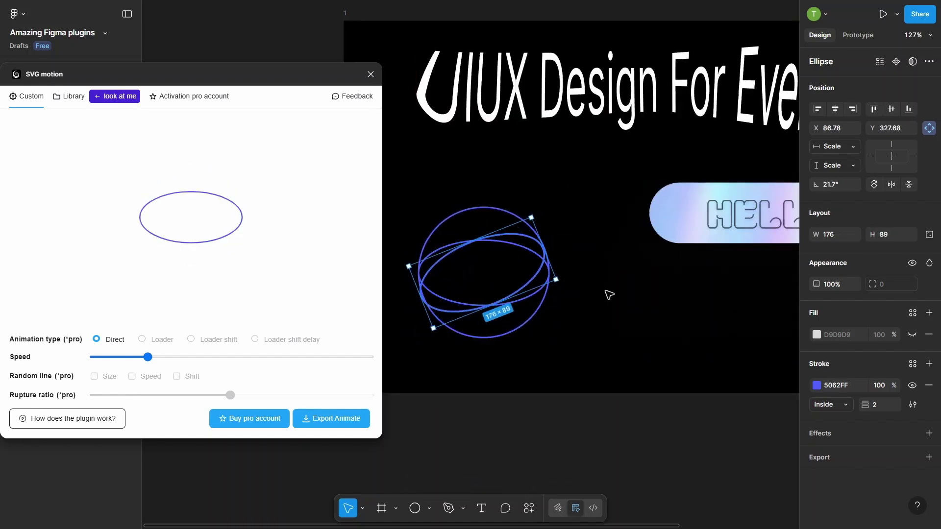
key(ctrl+d)
key(ctrl+d)
key(ctrl+d)
key(ctrl+d)
key(ctrl+d)
key(ctrl+d)
key(ctrl+d)
key(ctrl+d)
key(ctrl+d)
key(ctrl+d)
key(ctrl+d)
key(ctrl+d)
key(ctrl+d)
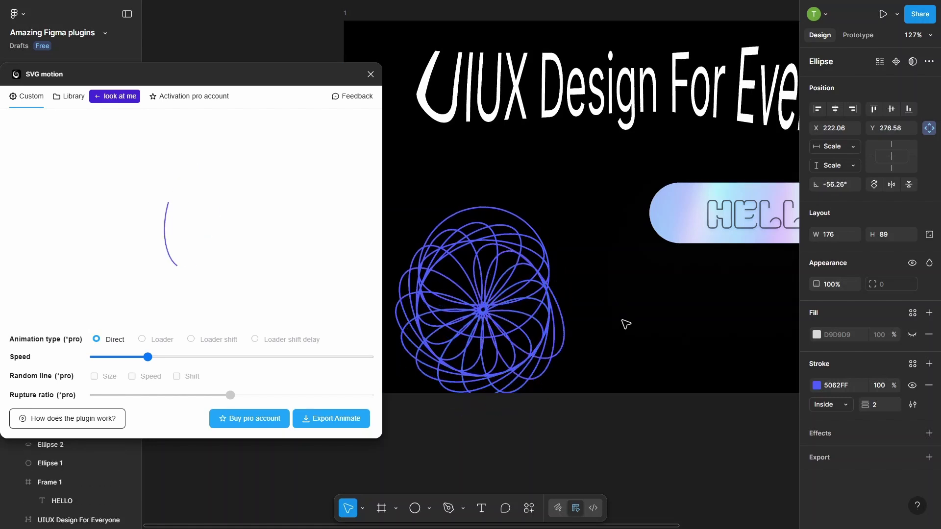
key(ctrl+d)
key(ctrl+d)
key(ctrl+d)
key(ctrl+d)
click(422, 204)
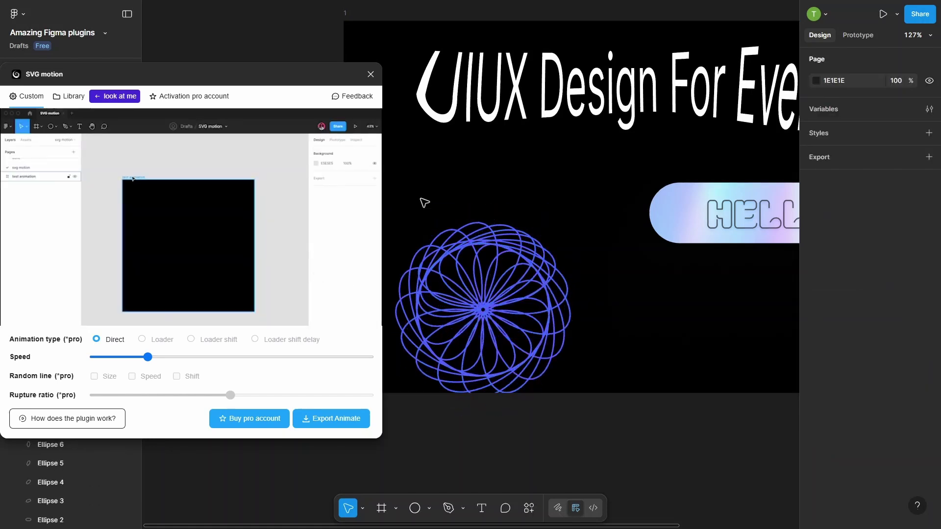
drag(624, 412, 541, 247)
- Group the 19 ellipses into one flower group
right_click(541, 247)
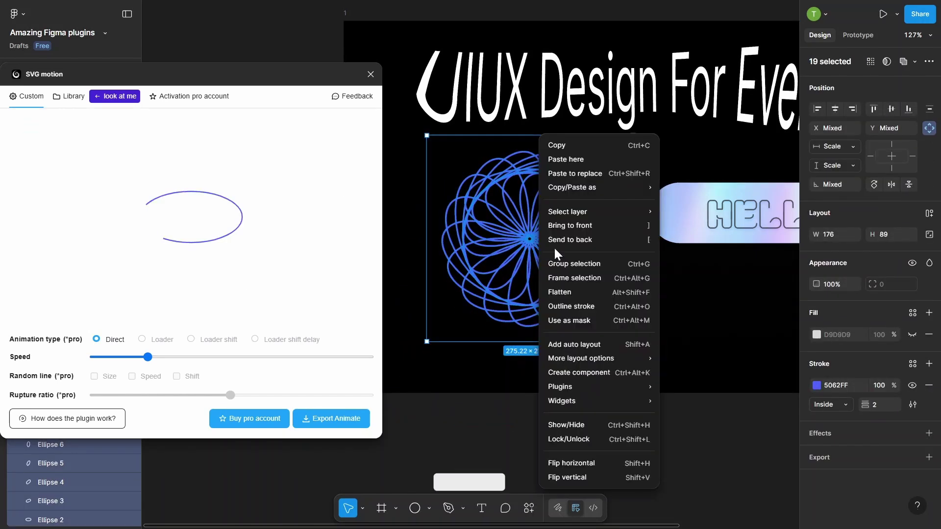
click(559, 260)
scroll(862, 343, down, 1)
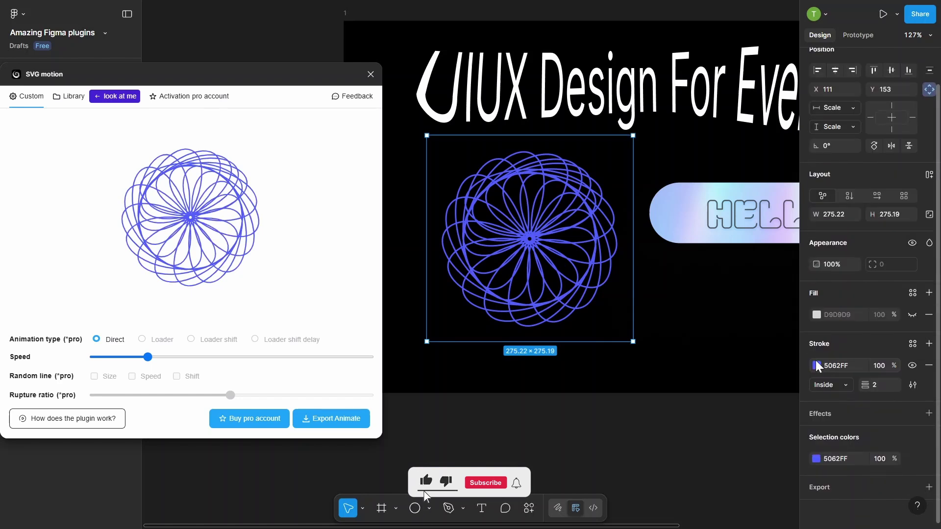
- Give the flower outline a linear gradient ending in pink ED5FEB and slow its animation speed
click(816, 366)
click(687, 248)
click(708, 371)
drag(556, 273, 651, 268)
drag(612, 405, 631, 388)
click(600, 279)
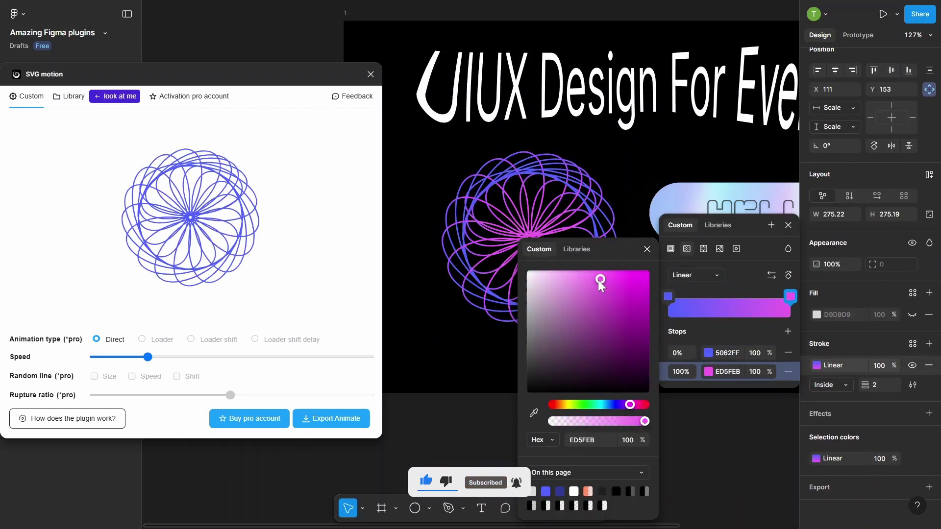
click(649, 254)
click(632, 315)
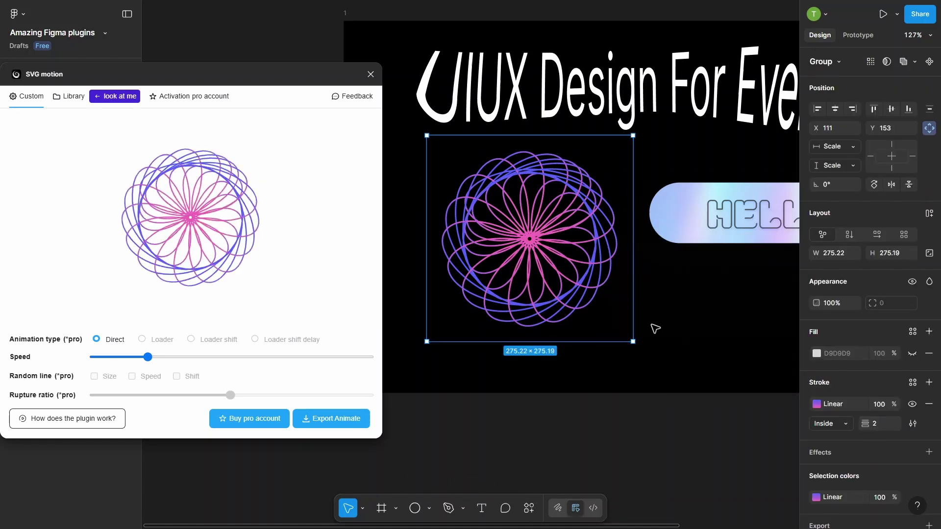
drag(161, 358, 115, 359)
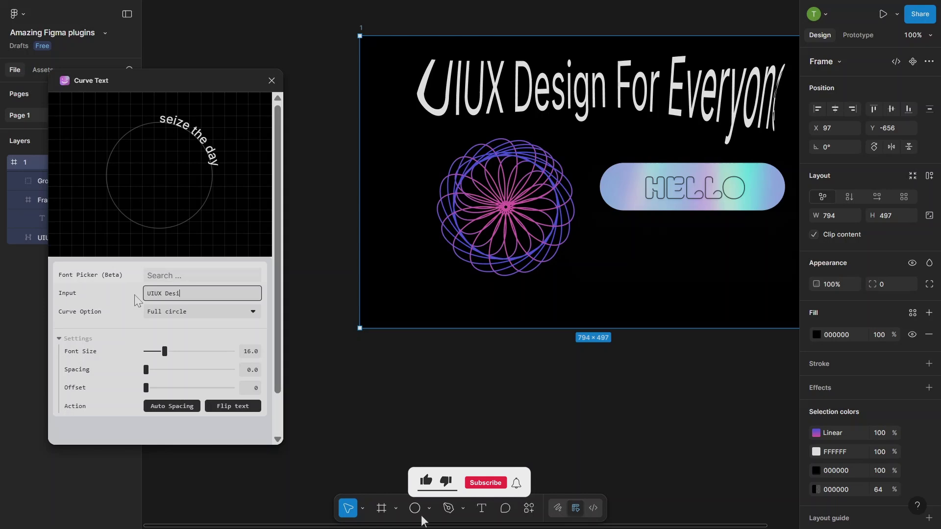
- Enter 'UIUX Design For Everyone' in Curve Text and try Half circle and Square shapes
text(gn For Everyone)
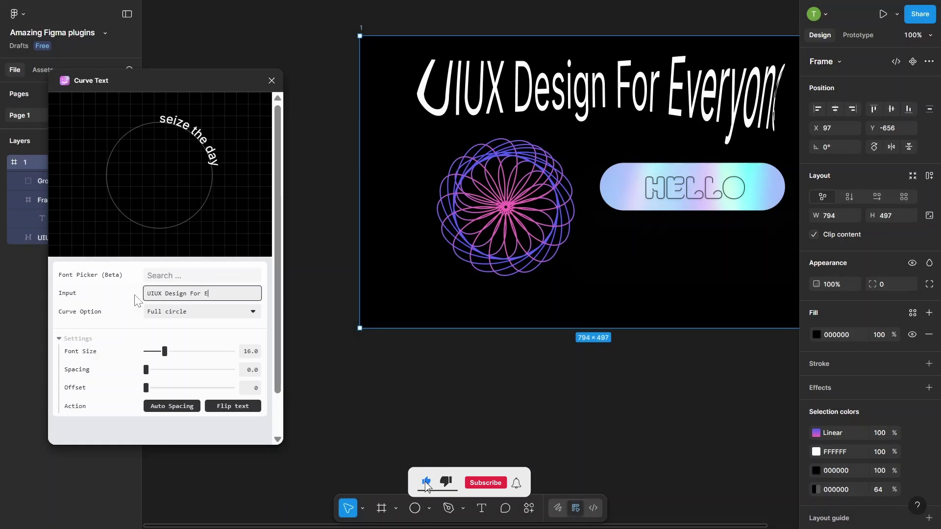
click(202, 312)
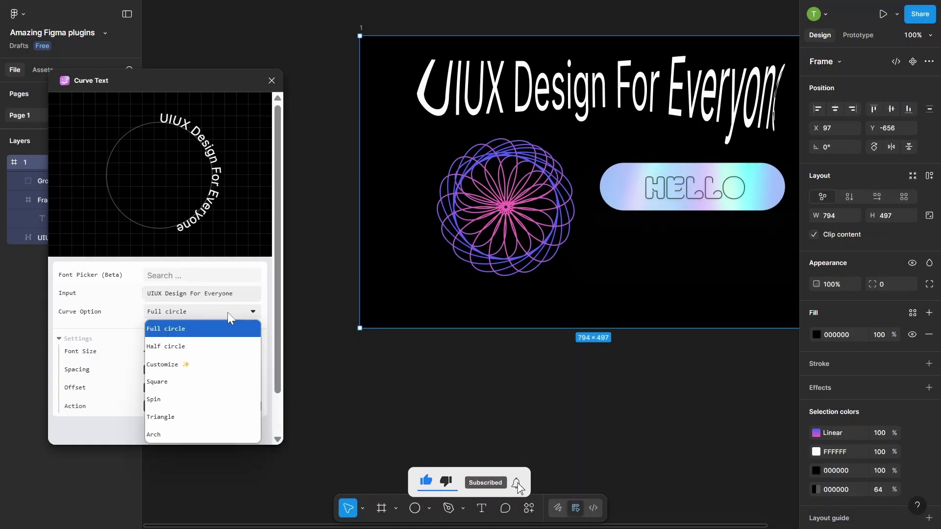
click(206, 342)
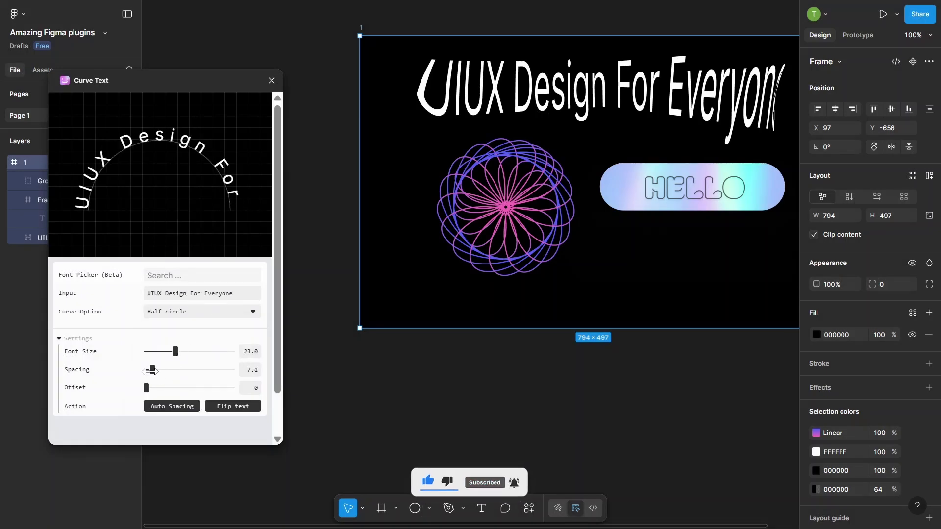
click(202, 311)
click(191, 380)
click(174, 351)
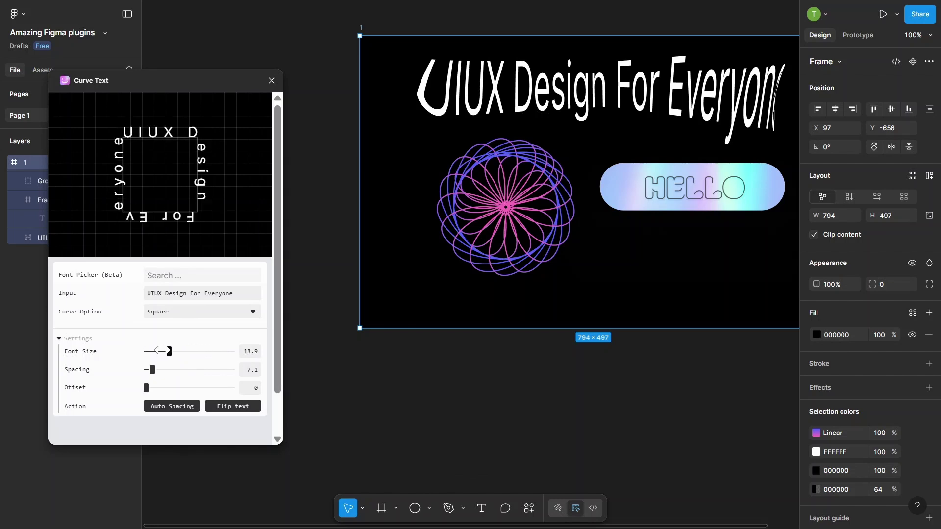
- Bend the text into an arch at font size about 12, widen spacing, then return to Square
click(191, 312)
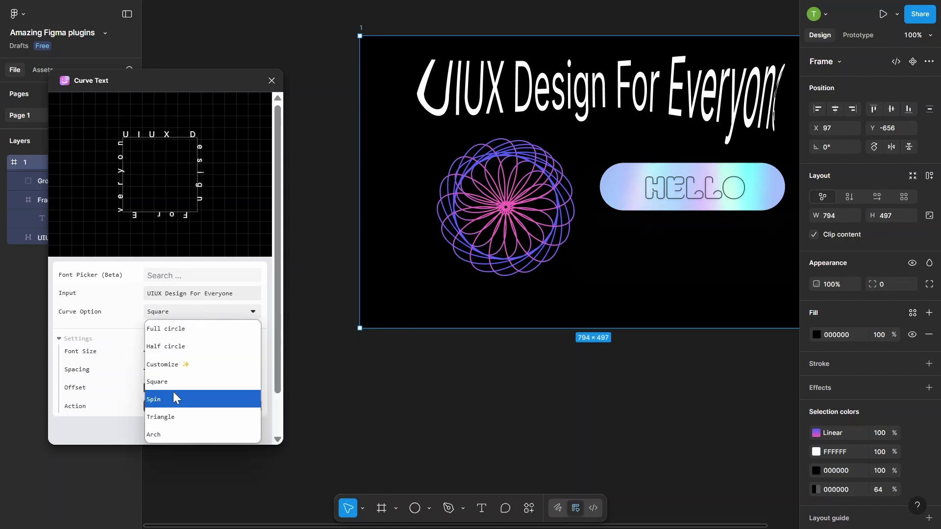
click(176, 433)
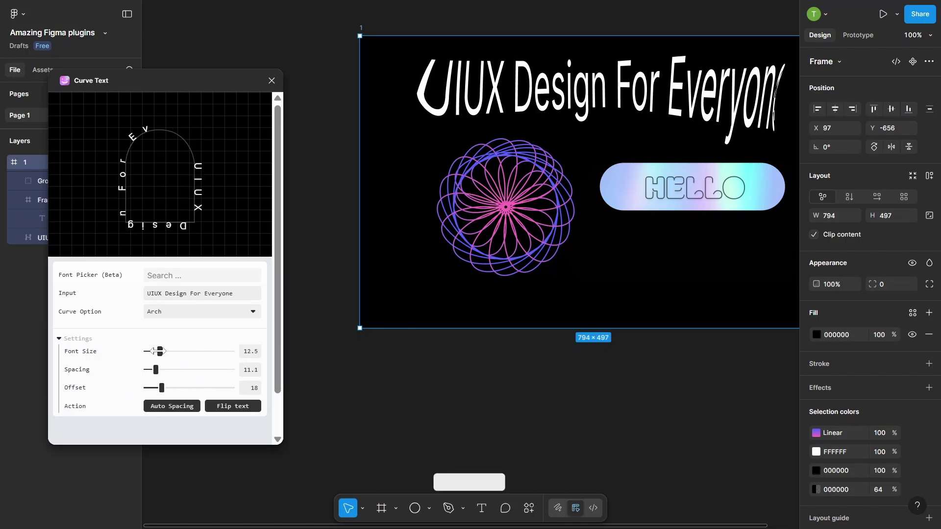
mouse_move(160, 352)
mouse_down()
mouse_move(201, 351)
mouse_move(158, 351)
mouse_up()
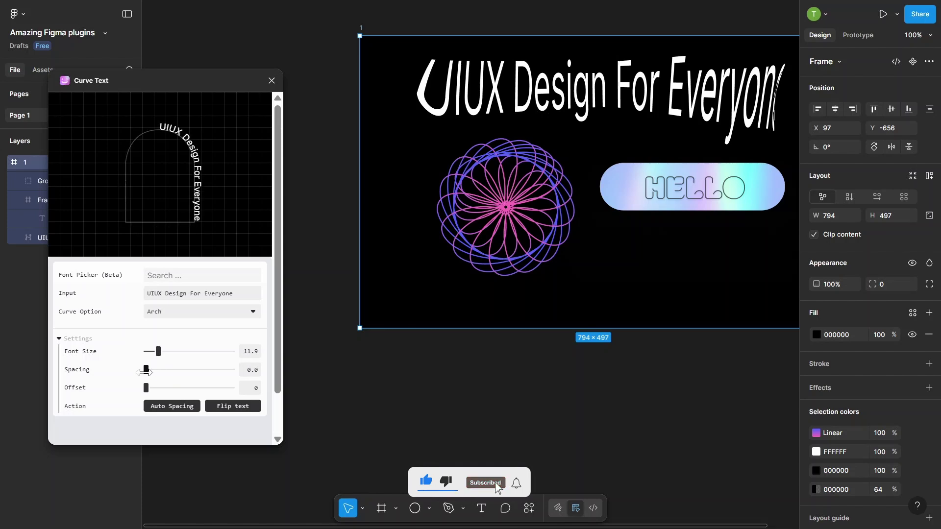
drag(145, 371, 151, 371)
click(190, 313)
click(189, 343)
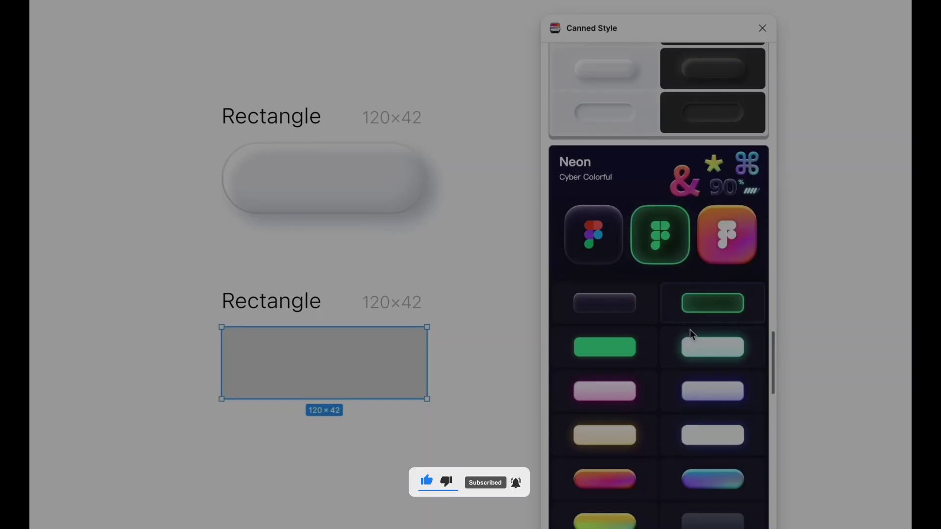
- Try lavender, pink neon, cream glow and orange-pink gradient styles on the lower rectangle
click(616, 236)
click(605, 326)
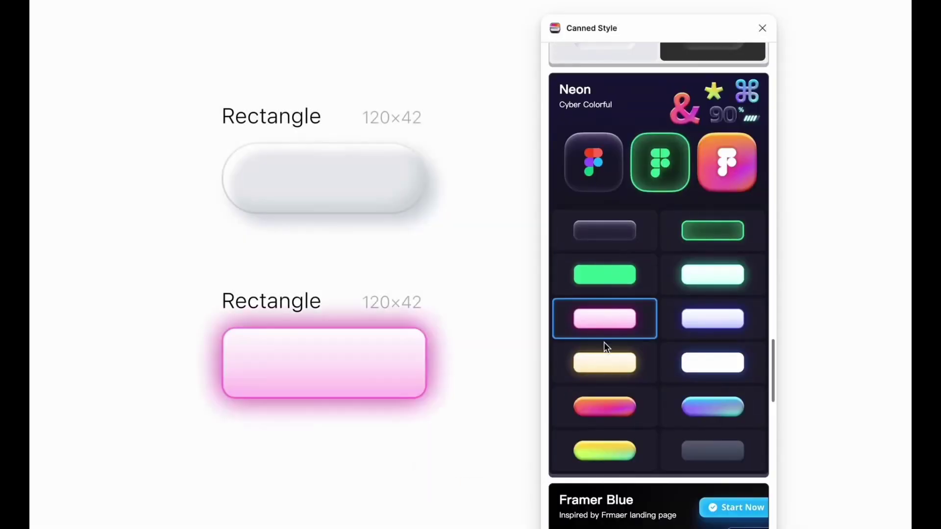
click(604, 363)
click(608, 406)
scroll(692, 411, down, 5)
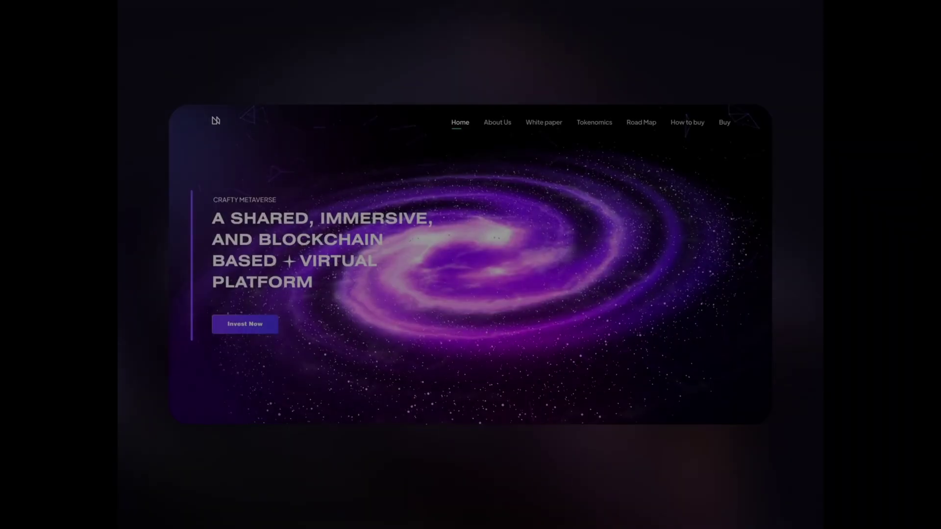